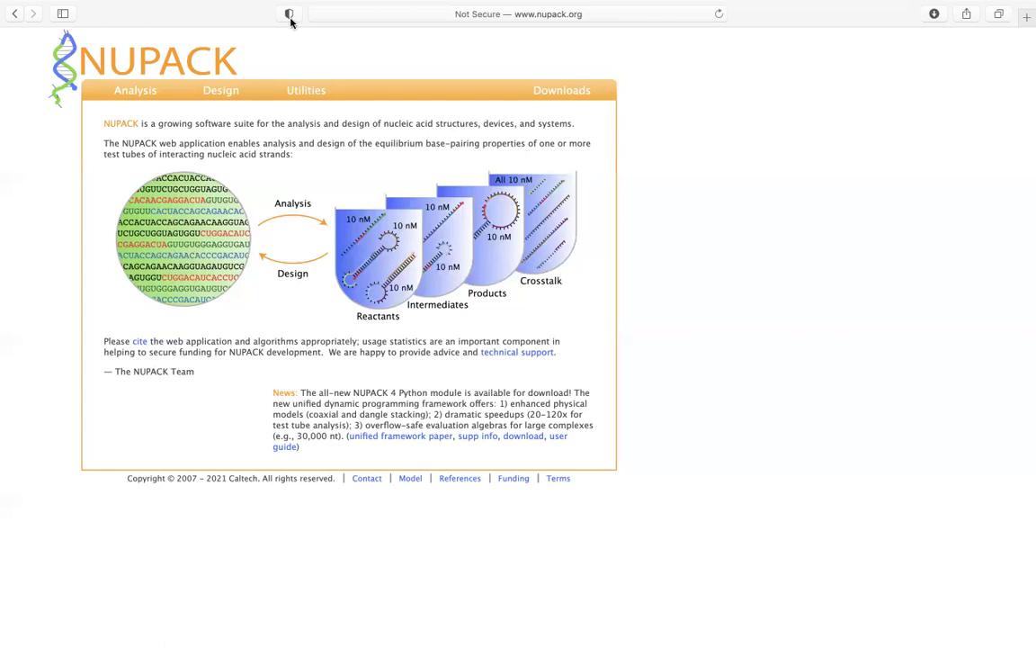
# Step: Reload the NUPACK home page and start an Analysis input form with DNA selected
pyautogui.click(341, 19)
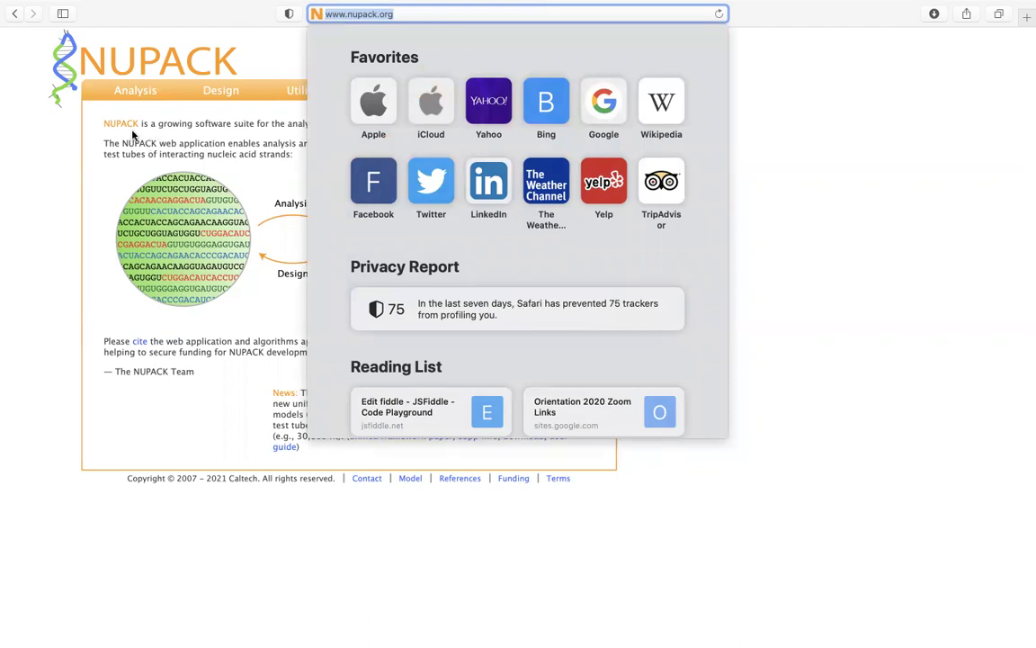
pyautogui.press('Return')
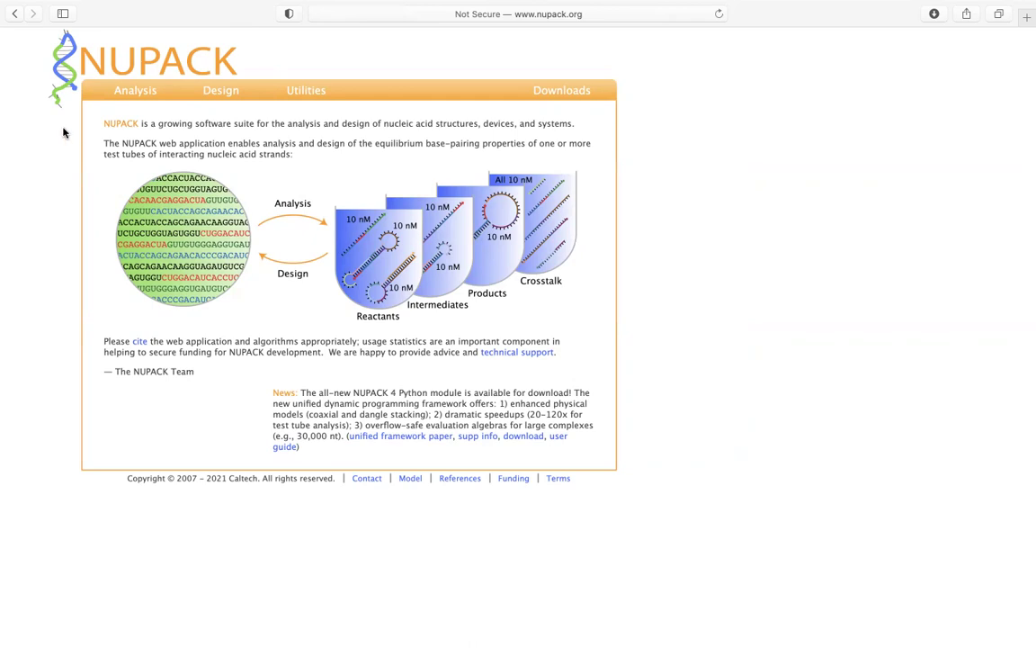
pyautogui.click(129, 97)
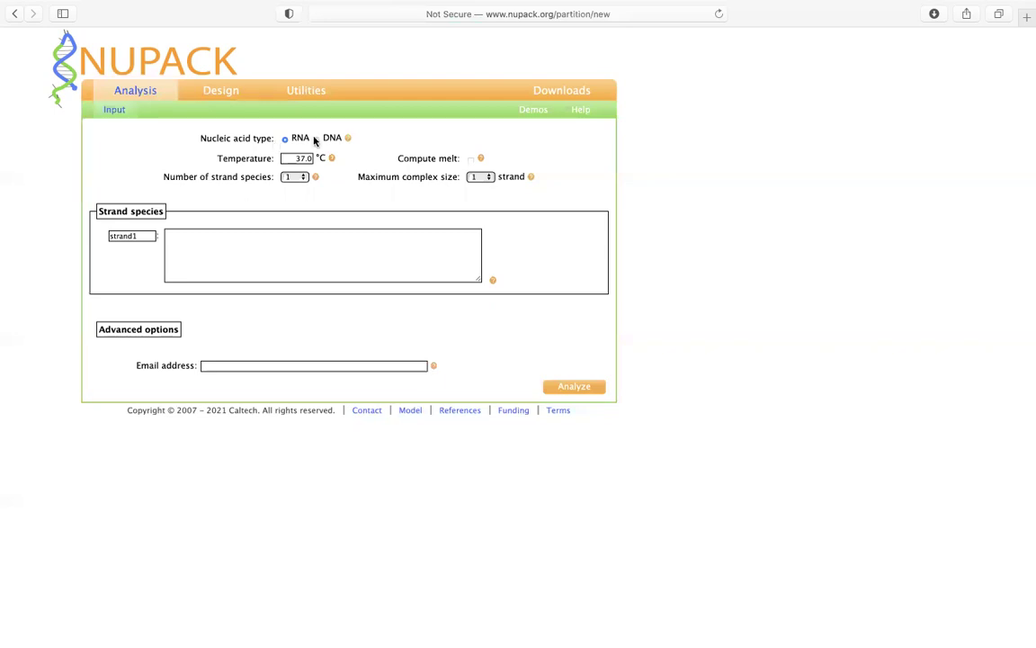
pyautogui.click(316, 139)
# Step: Set the temperature to 25 °C and rename strand1 to Covstrand
pyautogui.moveTo(313, 158); pyautogui.dragTo(295, 158)
pyautogui.write('25')
pyautogui.click(242, 160)
pyautogui.click(289, 179)
pyautogui.doubleClick(135, 234)
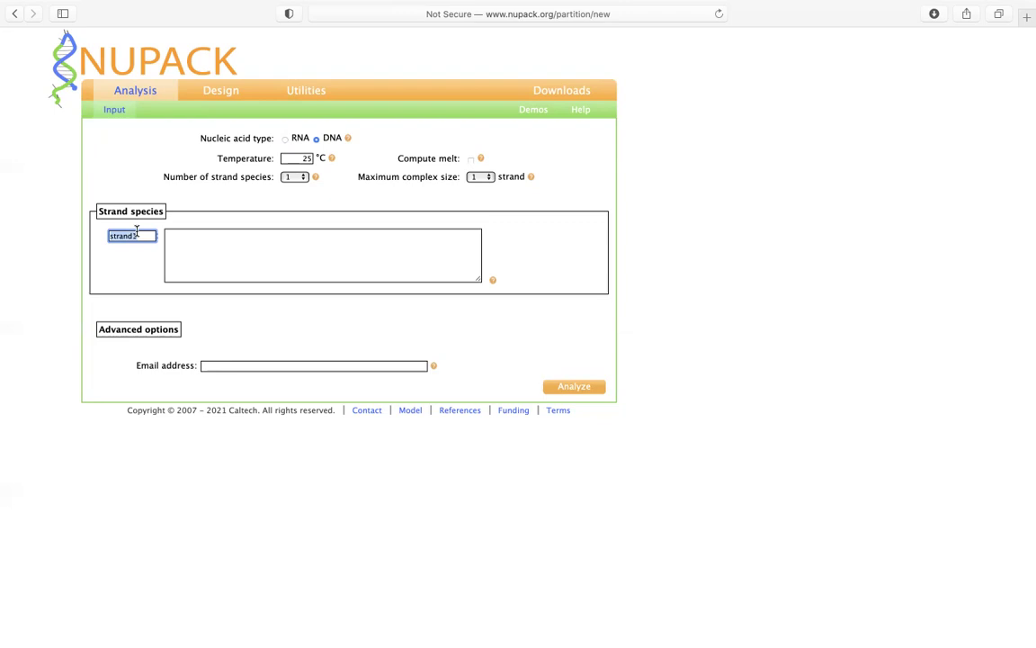
pyautogui.write('Covstrand')
# Step: Enter ATGCATCGTT as the Covstrand sequence
pyautogui.click(190, 246)
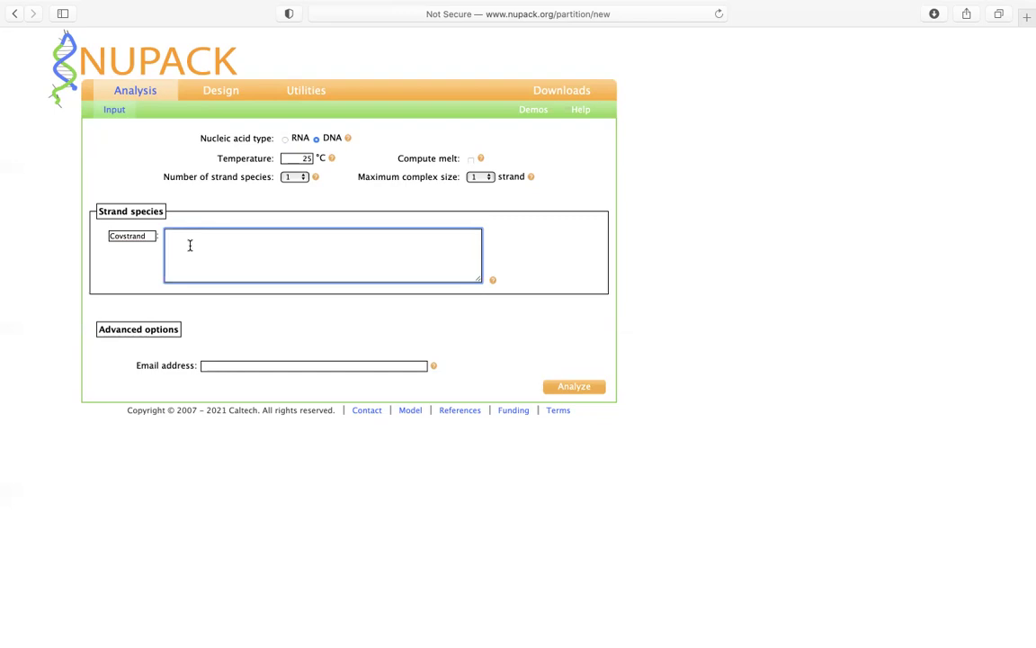
pyautogui.write('A')
pyautogui.write('TGCATCG')
pyautogui.write('TT')
pyautogui.click(282, 366)
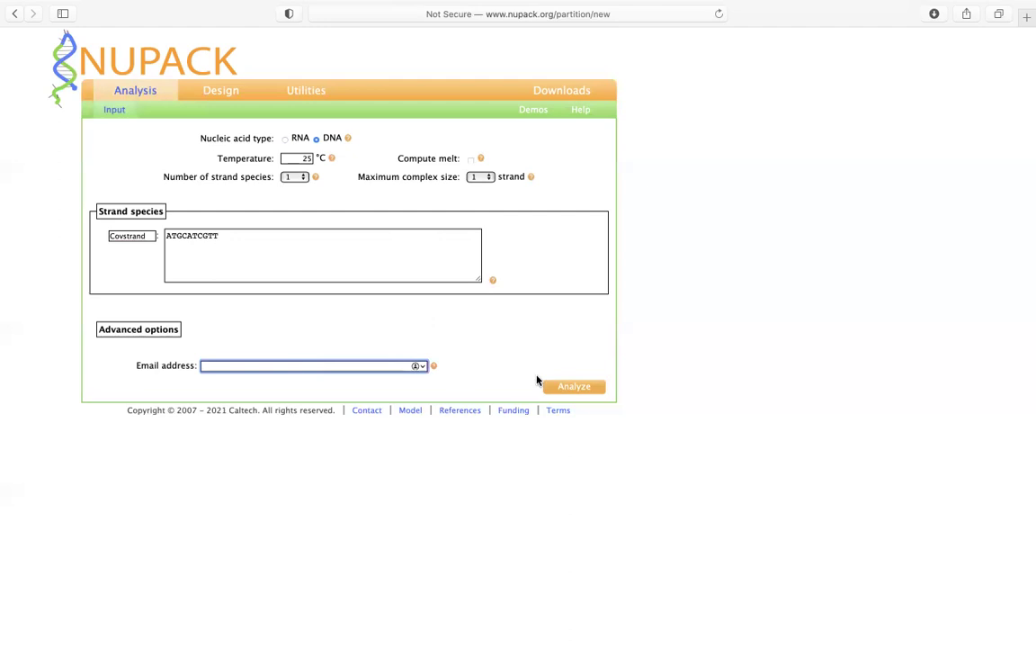
# Step: Analyze the lone Covstrand strand and show its unpaired 0.00 kcal/mol MFE structure with identity shading
pyautogui.click(576, 387)
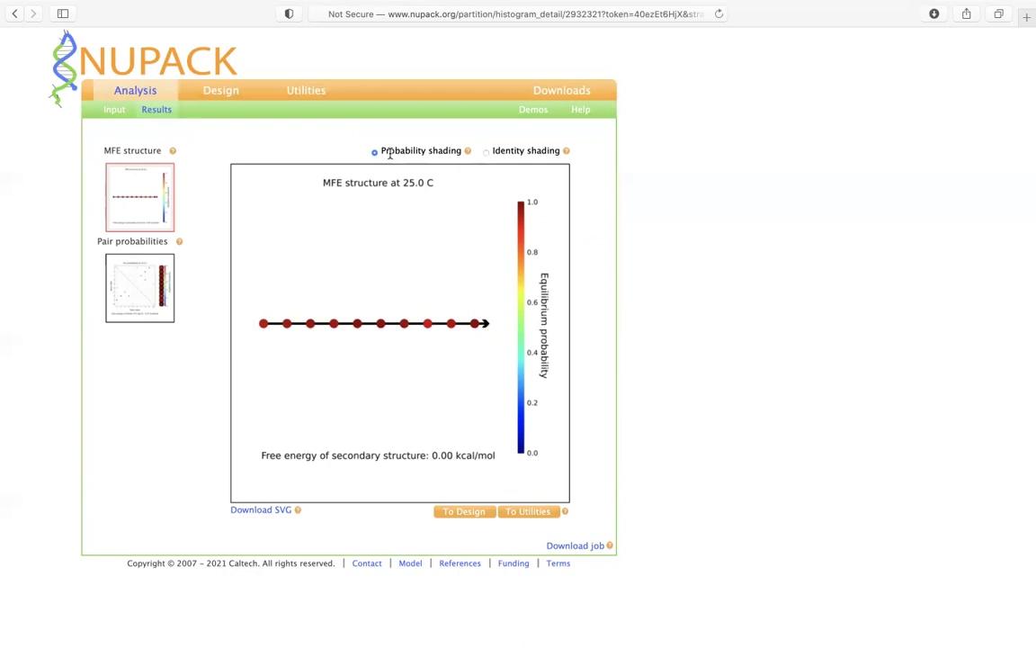
pyautogui.click(488, 153)
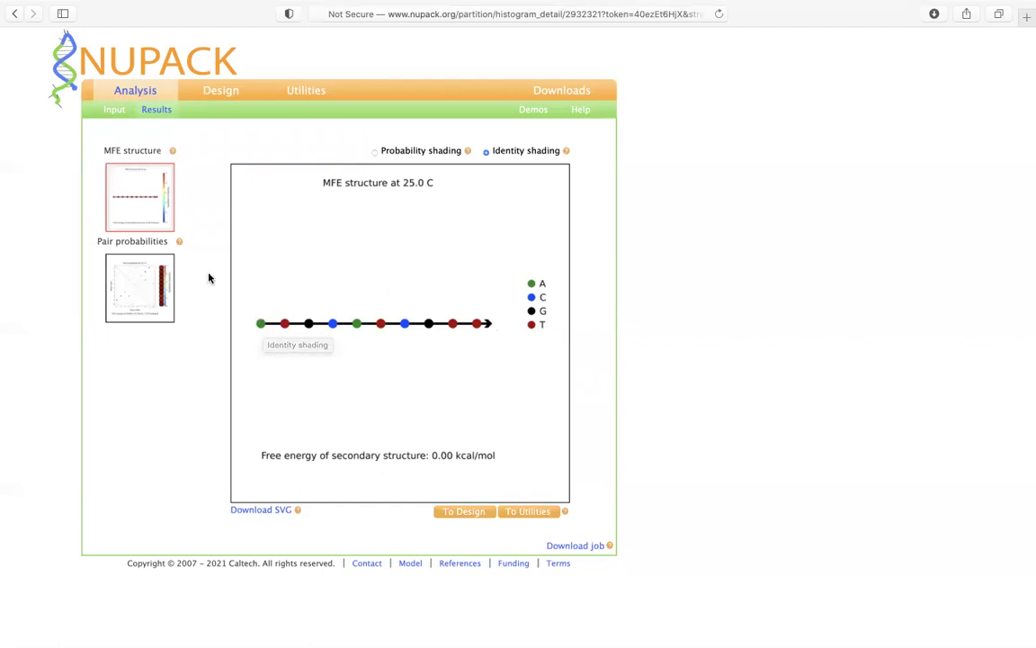
pyautogui.click(113, 109)
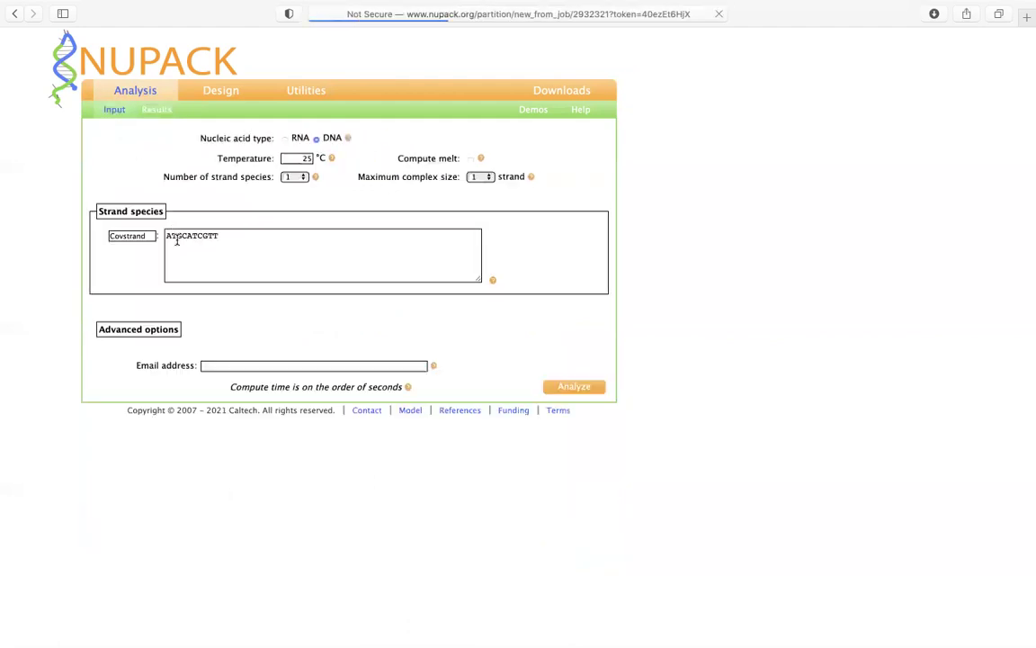
pyautogui.click(162, 109)
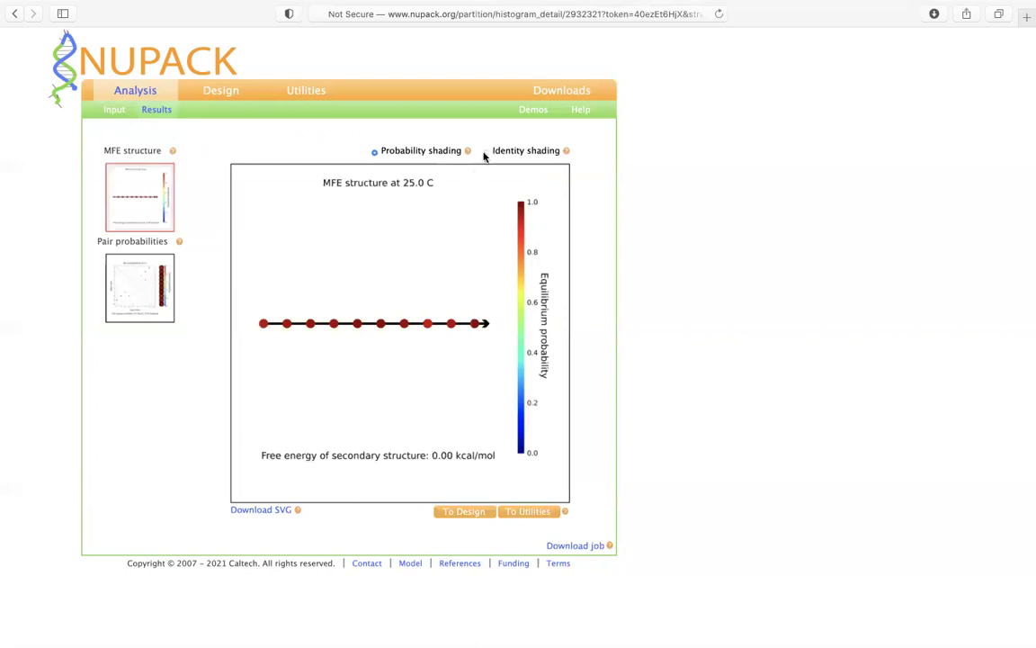
pyautogui.click(486, 152)
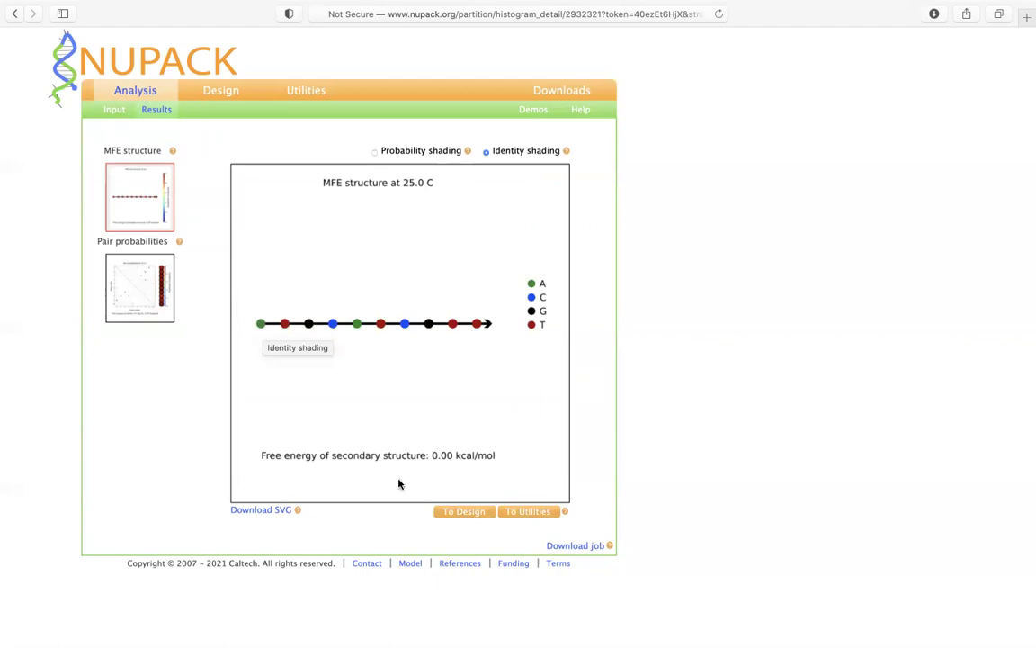
# Step: Back in the inputs, set the number of strand species to 2
pyautogui.click(106, 115)
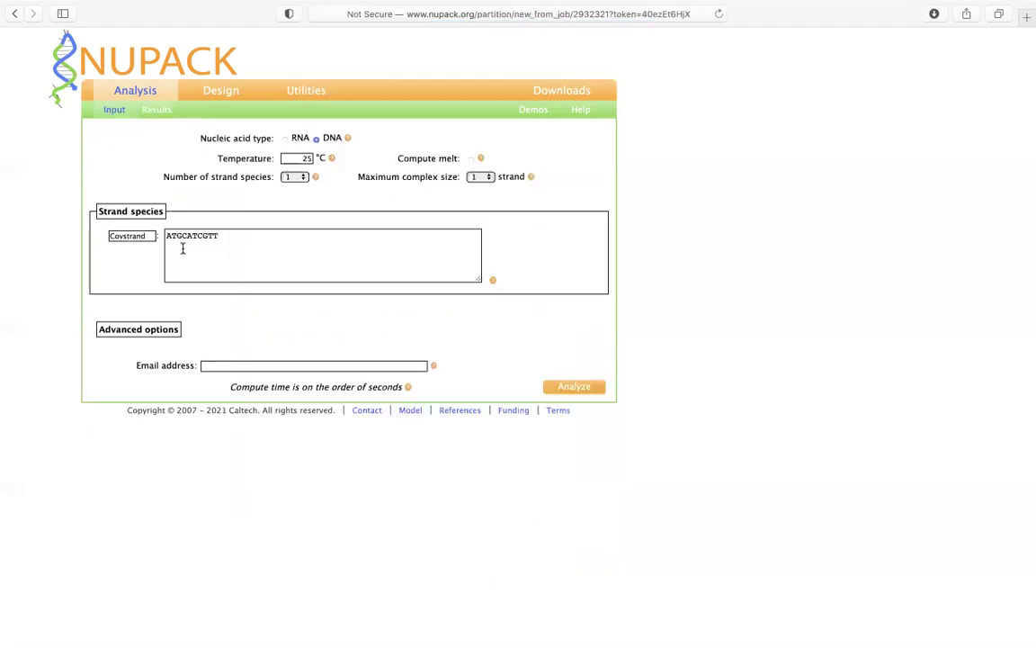
pyautogui.click(204, 242)
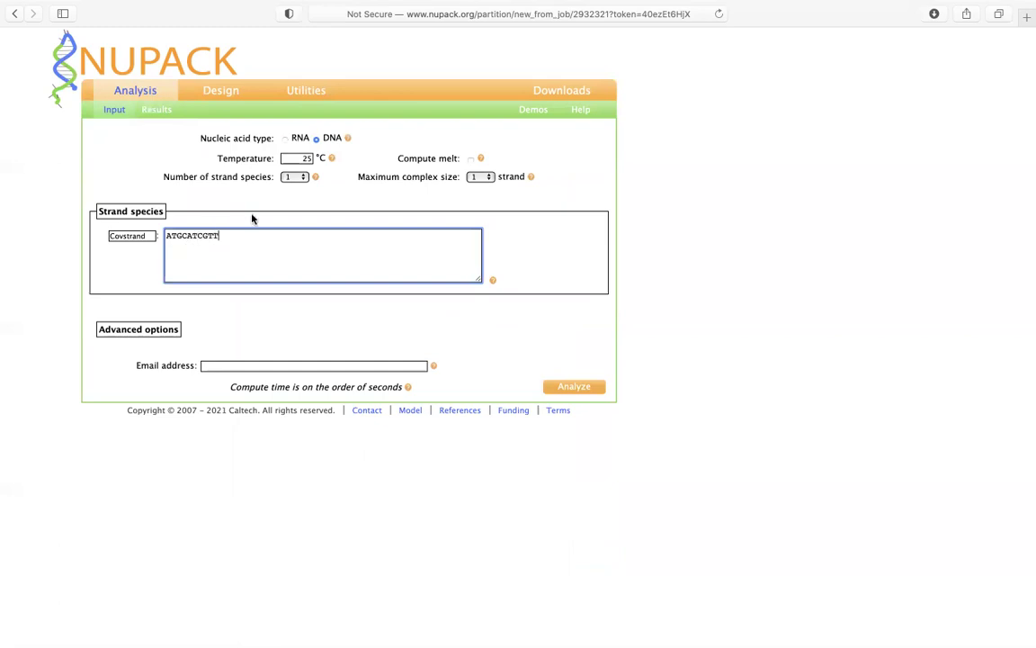
pyautogui.click(289, 177)
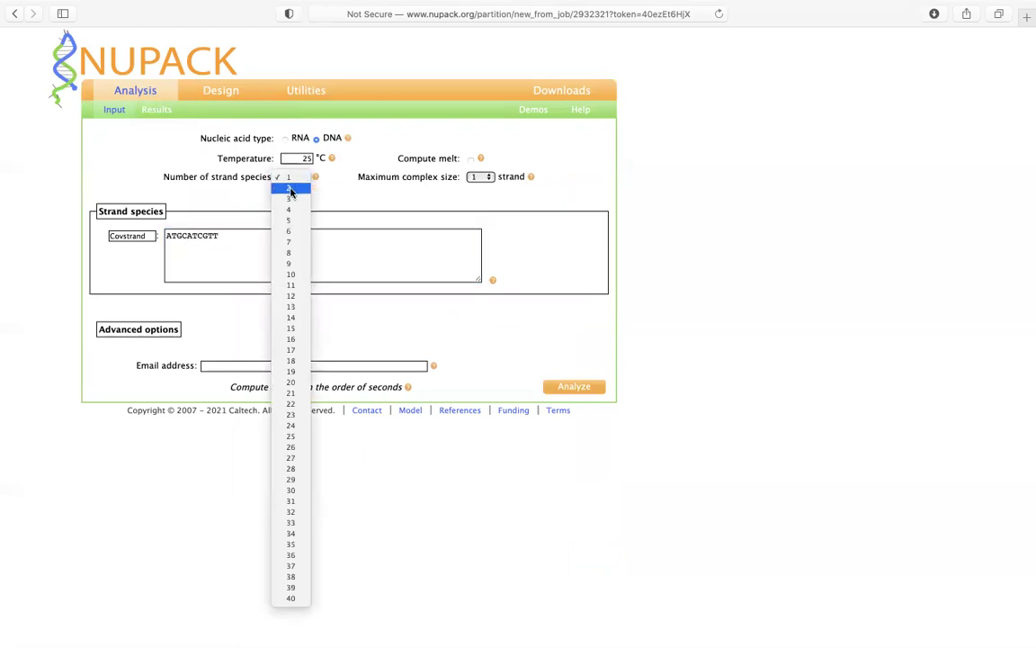
pyautogui.click(290, 189)
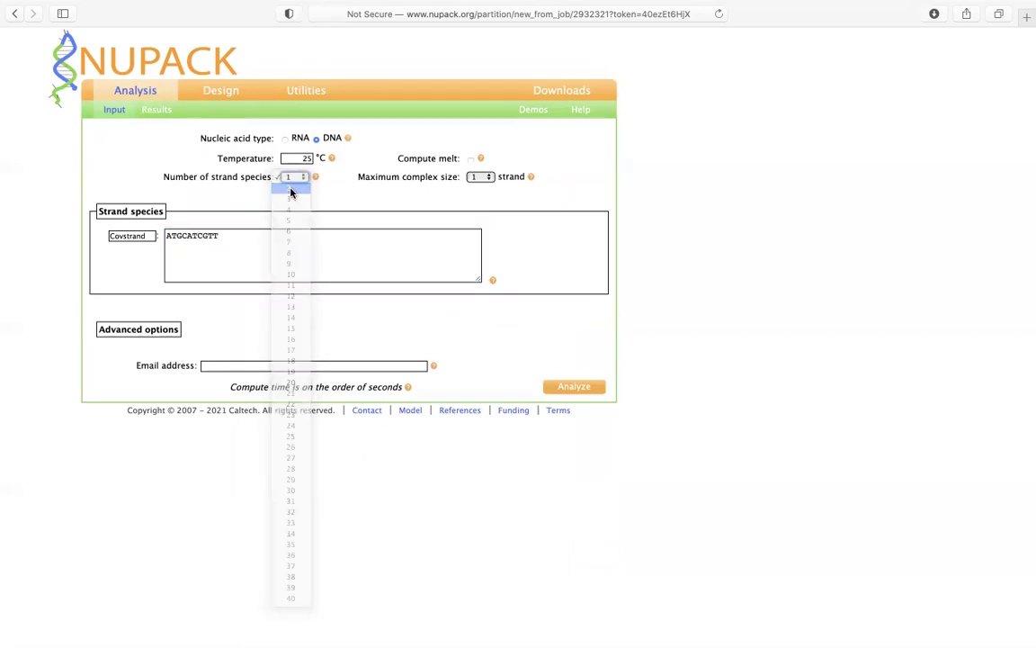
# Step: Name the second strand RC and give it the sequence AACGATGCAT
pyautogui.doubleClick(141, 295)
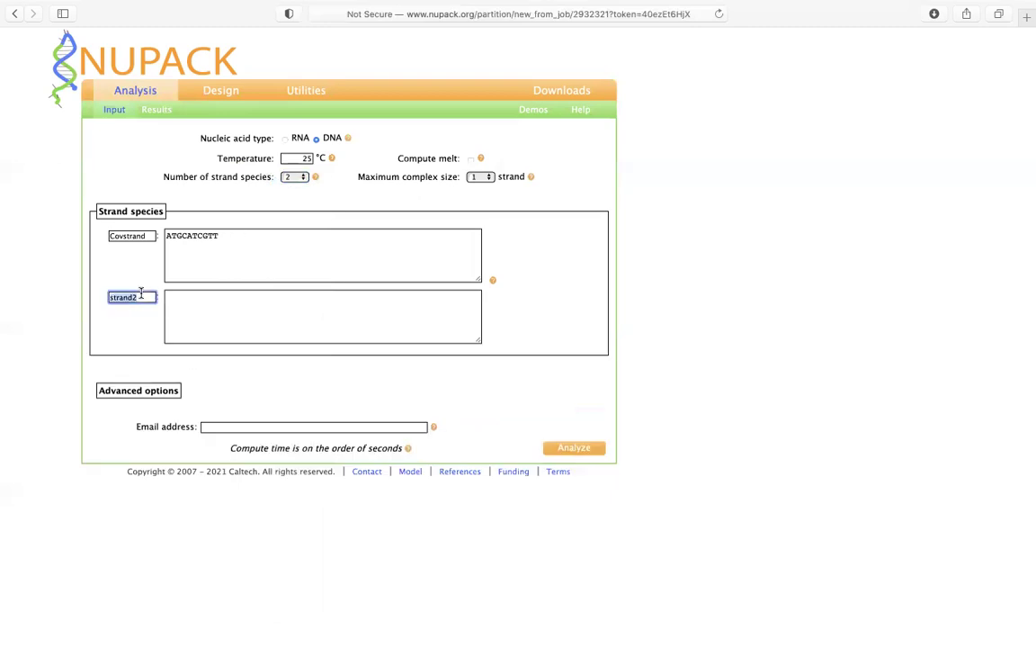
pyautogui.write('RC')
pyautogui.click(182, 313)
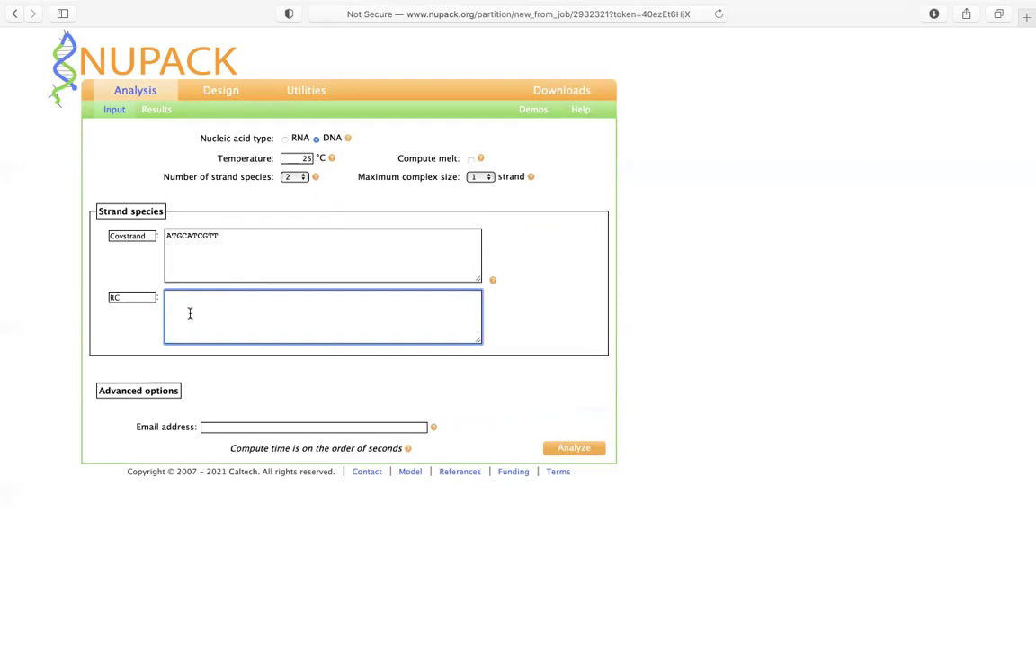
pyautogui.write('AACGATGCAT')
# Step: Set maximum complex size to 2 and enter 1 µM concentration for Covstrand and RC
pyautogui.click(472, 180)
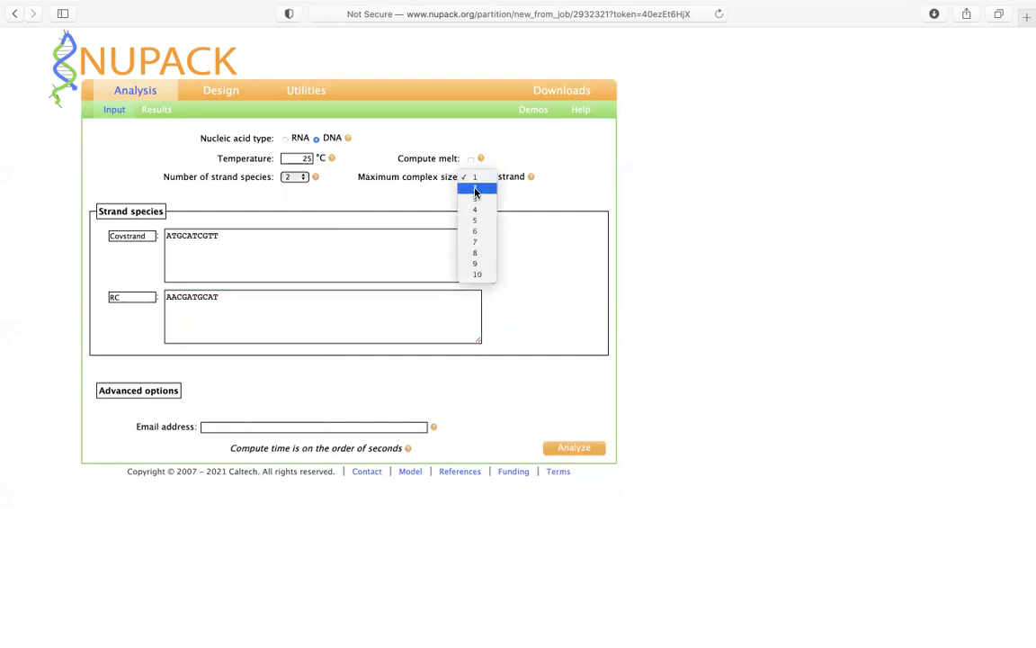
pyautogui.click(475, 189)
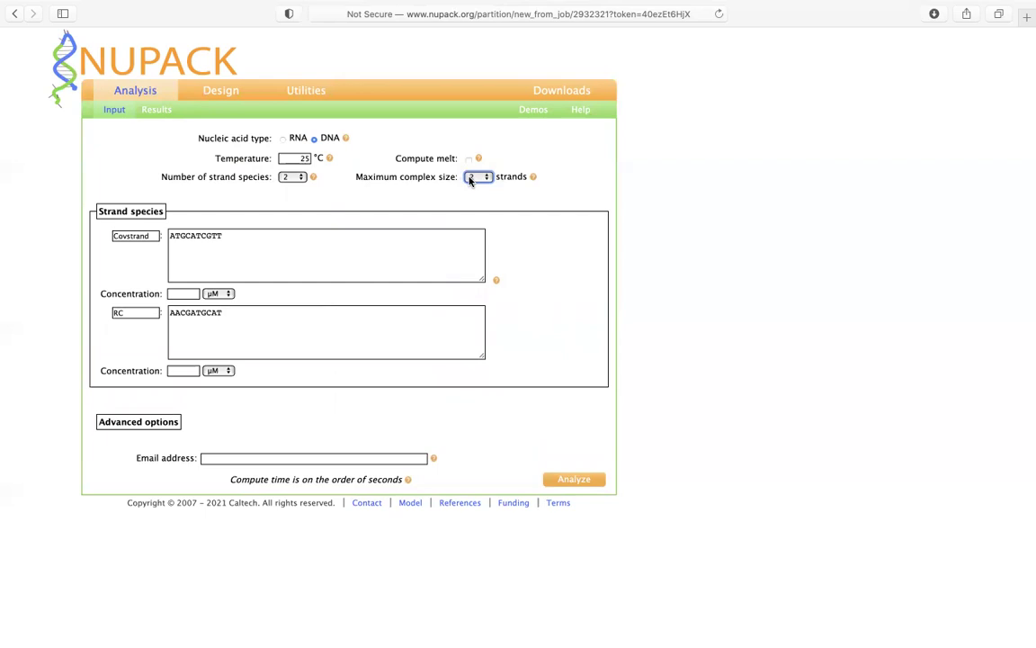
pyautogui.click(181, 293)
pyautogui.write('1')
pyautogui.click(187, 370)
pyautogui.write('1')
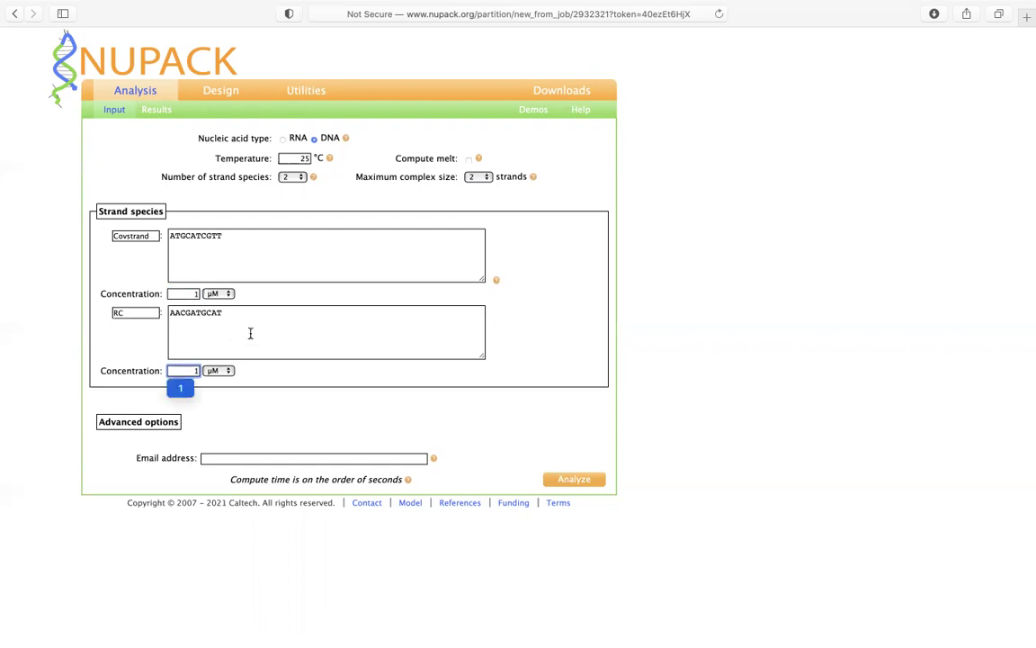
pyautogui.click(253, 326)
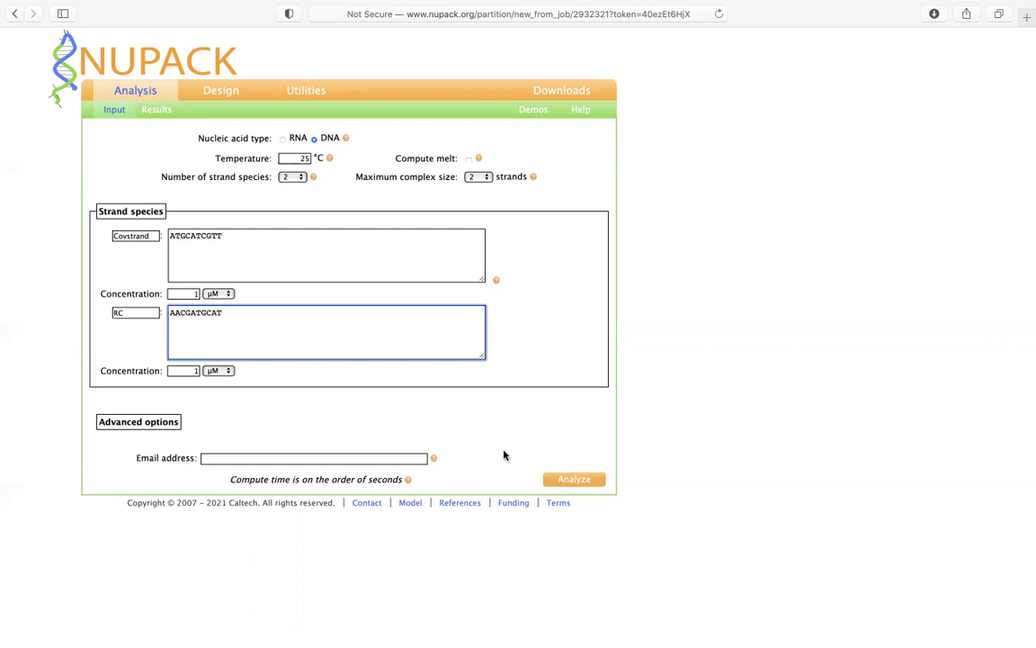
# Step: Analyze both strands and select the Covstrand-RC complex (0.99 µM) in the equilibrium concentrations
pyautogui.click(575, 483)
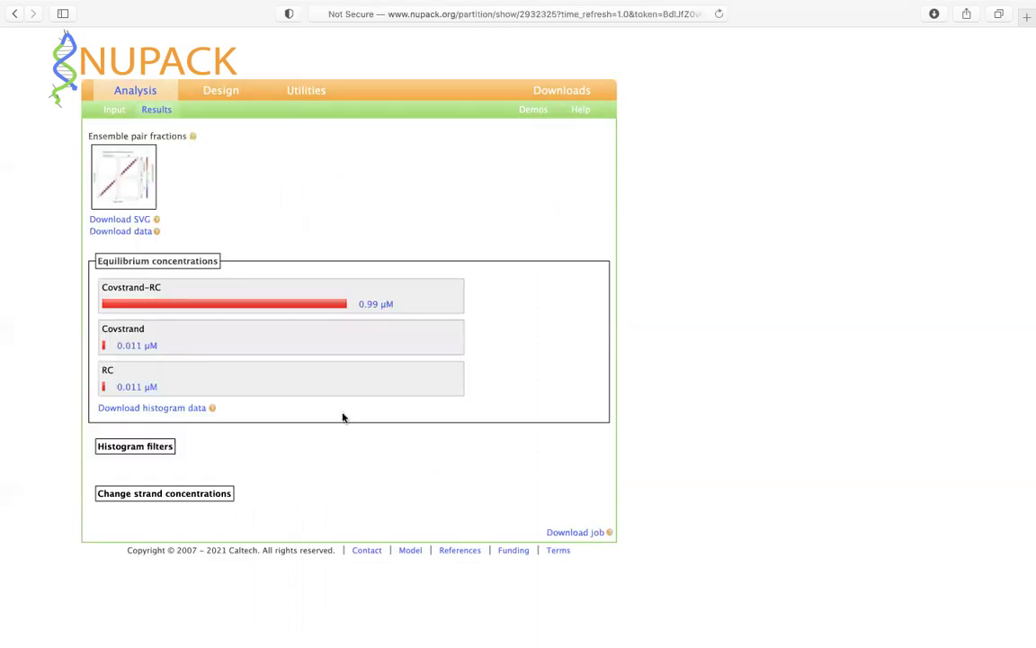
pyautogui.click(280, 306)
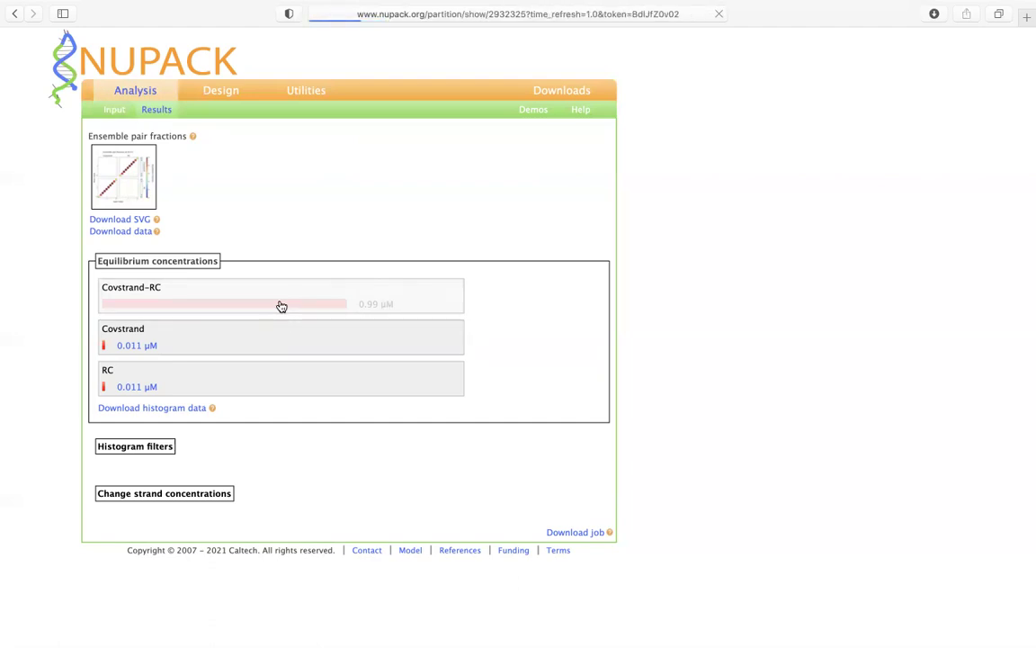
# Step: View the Covstrand-RC duplex MFE structure (−15.49 kcal/mol) with identity shading
pyautogui.click(281, 306)
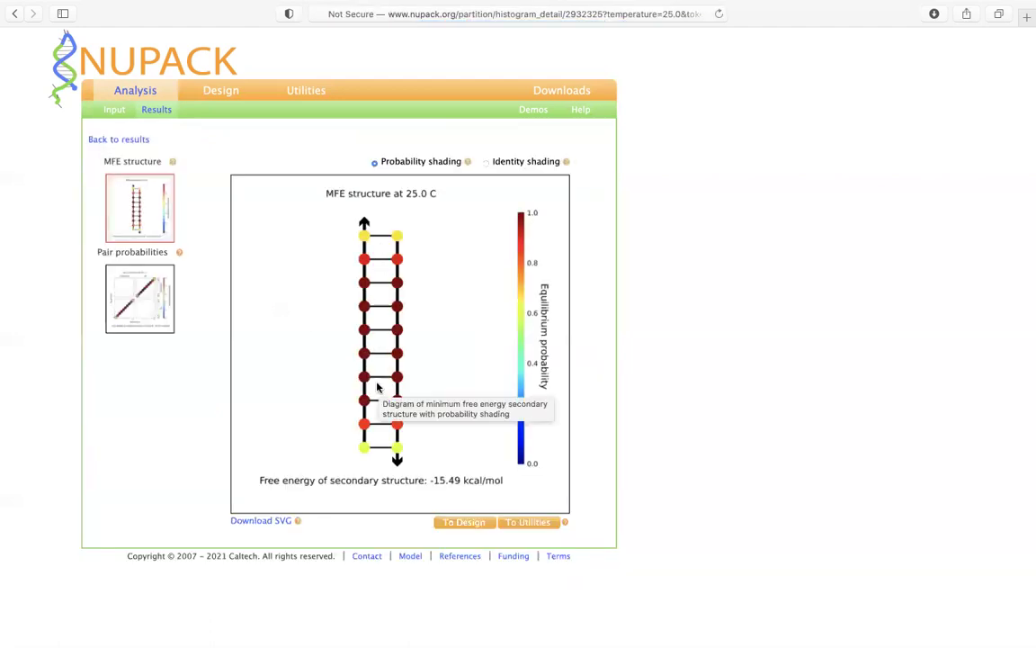
pyautogui.click(486, 163)
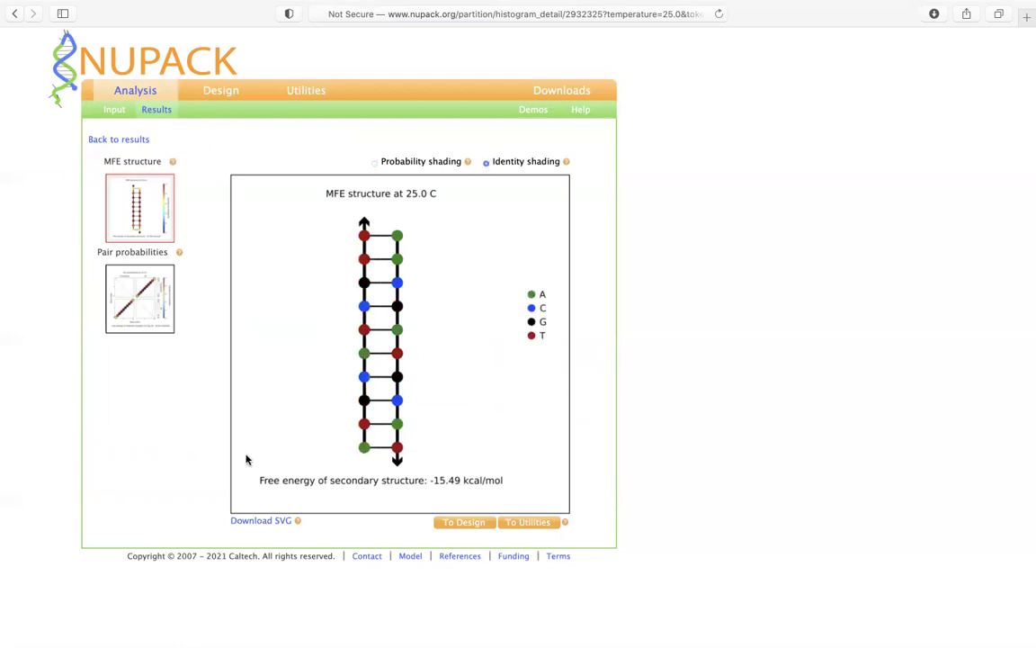